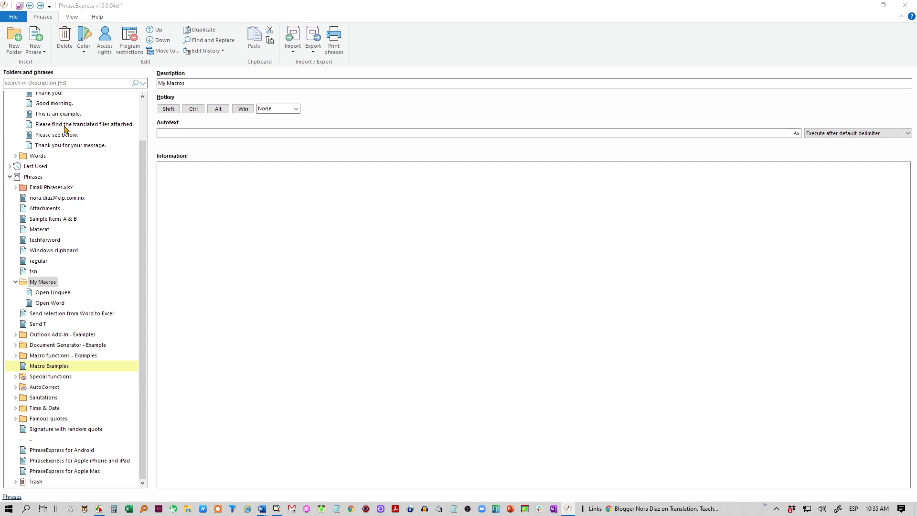
- Create a new phrase in the My Macros folder with the description Open PhraseExpress
{"action": "left_click", "coordinate": [44, 285]}
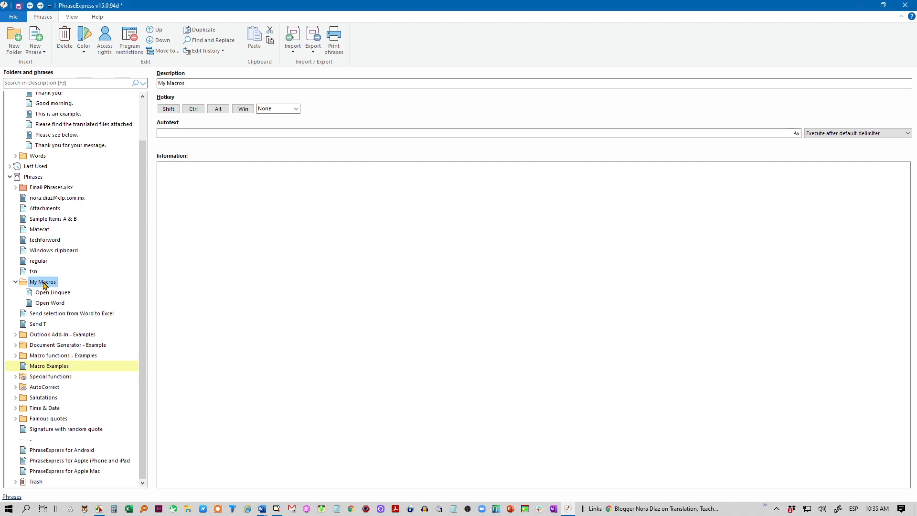
{"action": "left_click", "coordinate": [43, 285]}
{"action": "left_click", "coordinate": [87, 286]}
{"action": "right_click", "coordinate": [52, 284]}
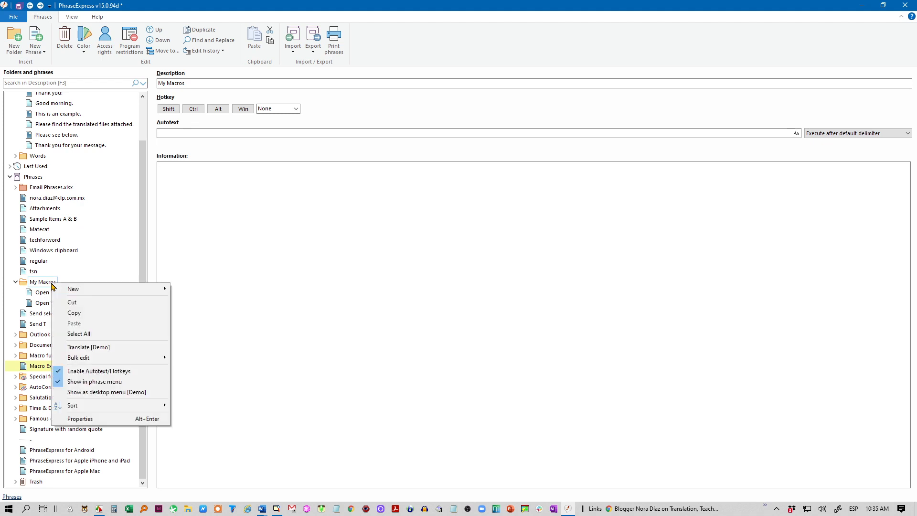
{"action": "mouse_move", "coordinate": [83, 290]}
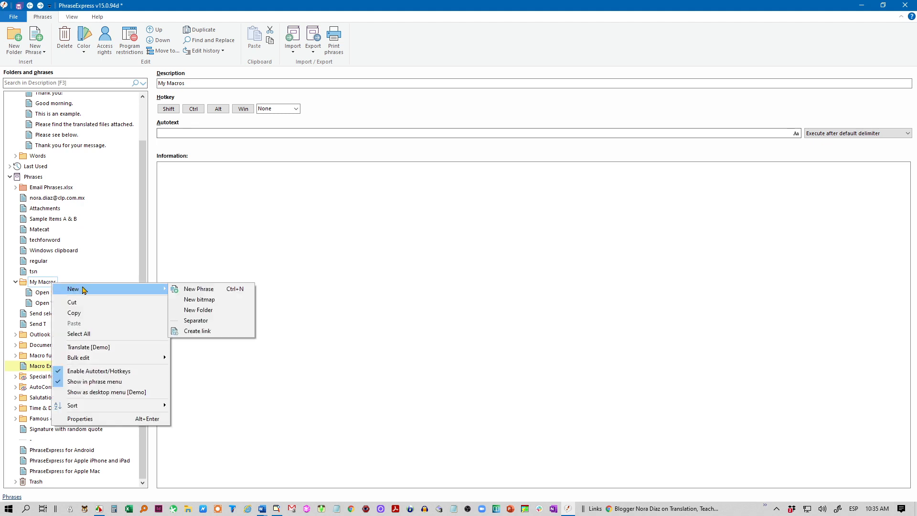
{"action": "left_click", "coordinate": [209, 290]}
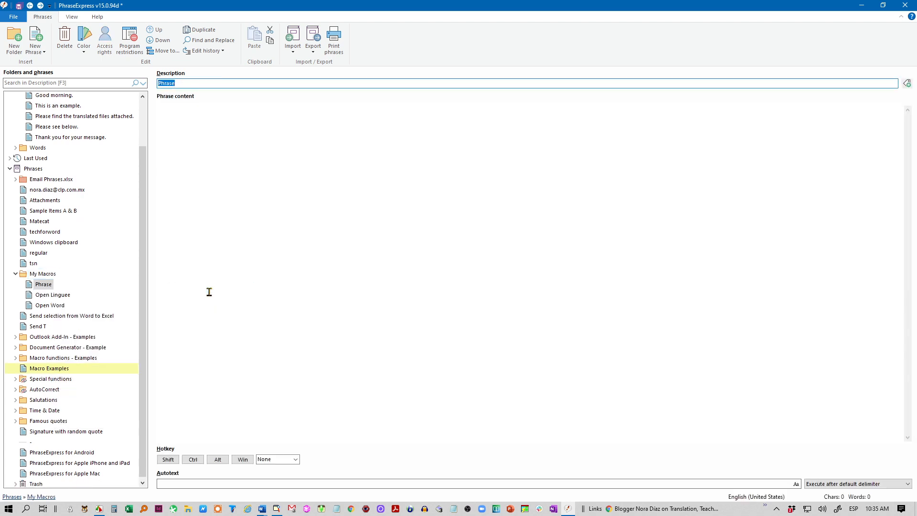
{"action": "type", "text": "Open PhraseExpress"}
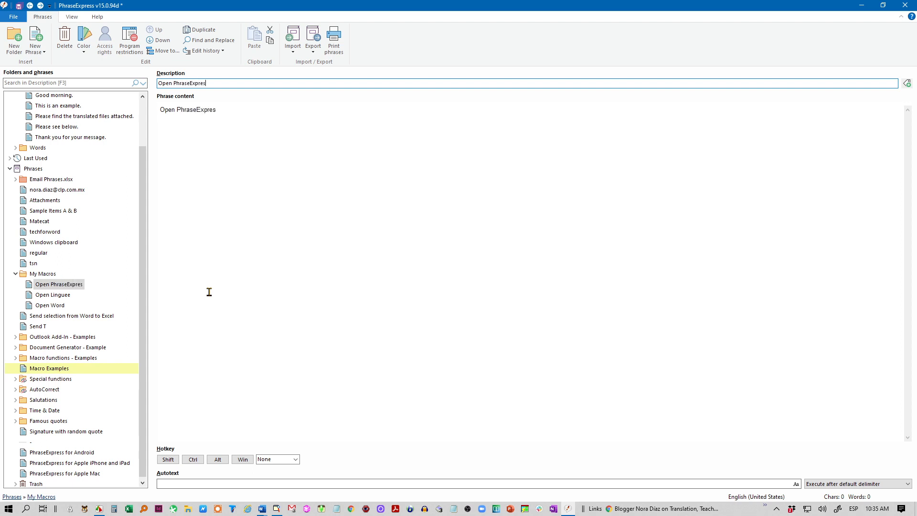
- Replace the phrase content with a Run program macro and name the macro Run PhraseExpress
{"action": "triple_click", "coordinate": [236, 110]}
{"action": "key", "text": "BackSpace"}
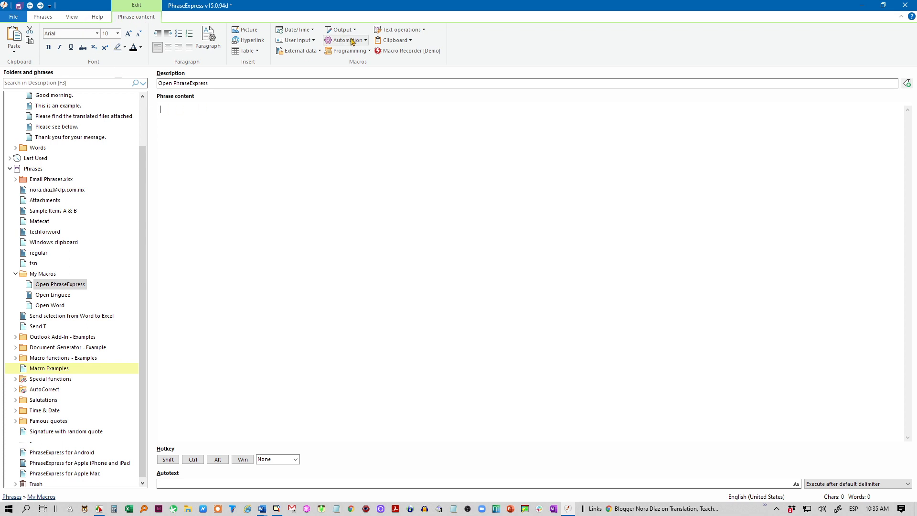
{"action": "left_click", "coordinate": [365, 42]}
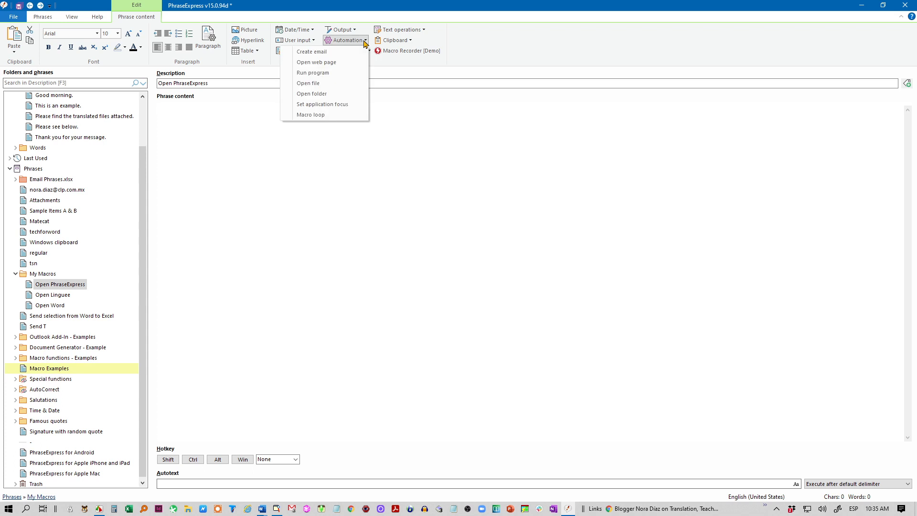
{"action": "left_click", "coordinate": [336, 72]}
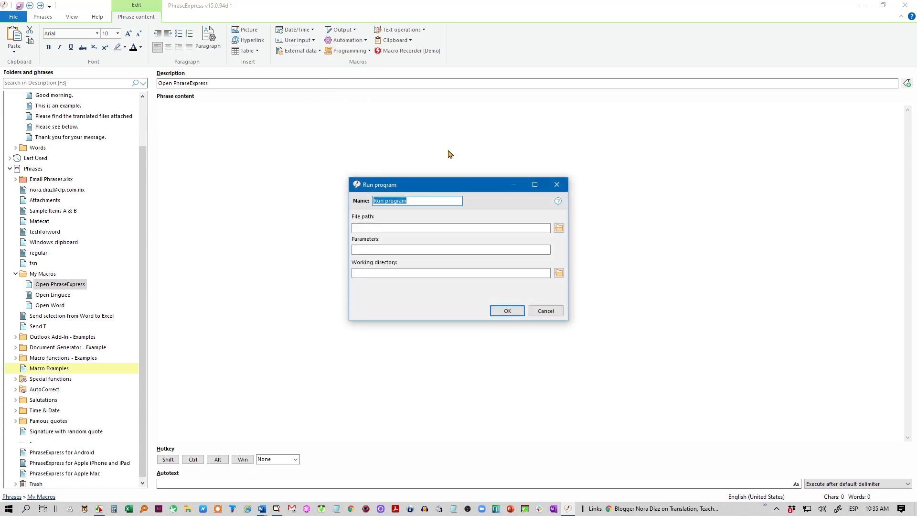
{"action": "left_click_drag", "start_coordinate": [468, 180], "coordinate": [410, 159]}
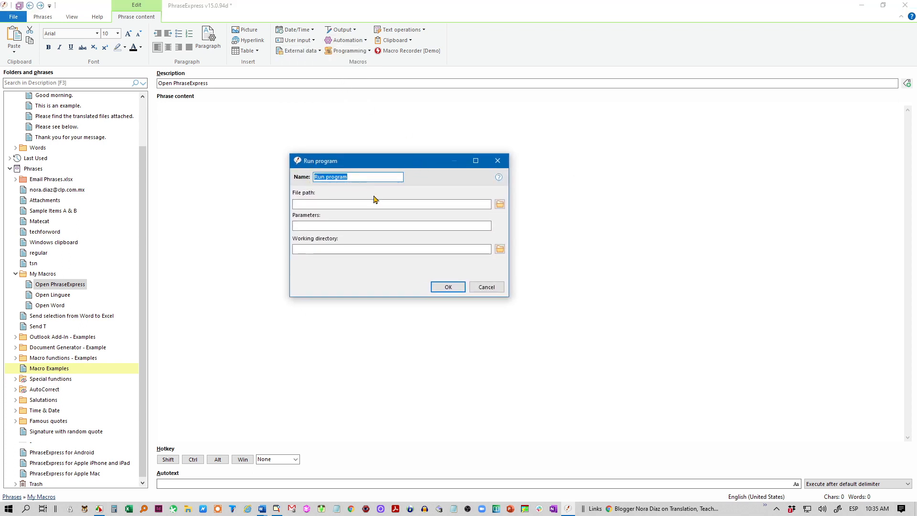
{"action": "key", "text": "End"}
{"action": "key", "text": "ctrl+shift+Left"}
{"action": "type", "text": "Phr"}
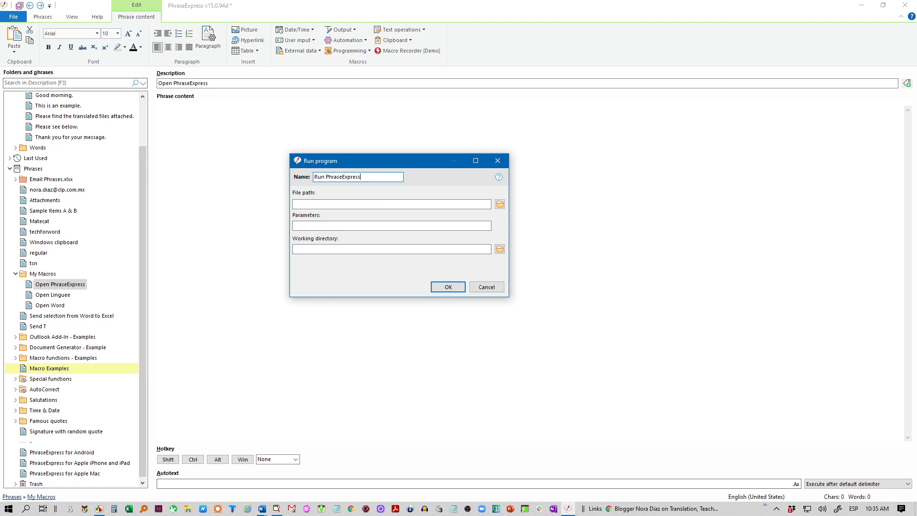
- Copy the PhraseExpress installation folder path from the File Explorer window
{"action": "left_click", "coordinate": [295, 203]}
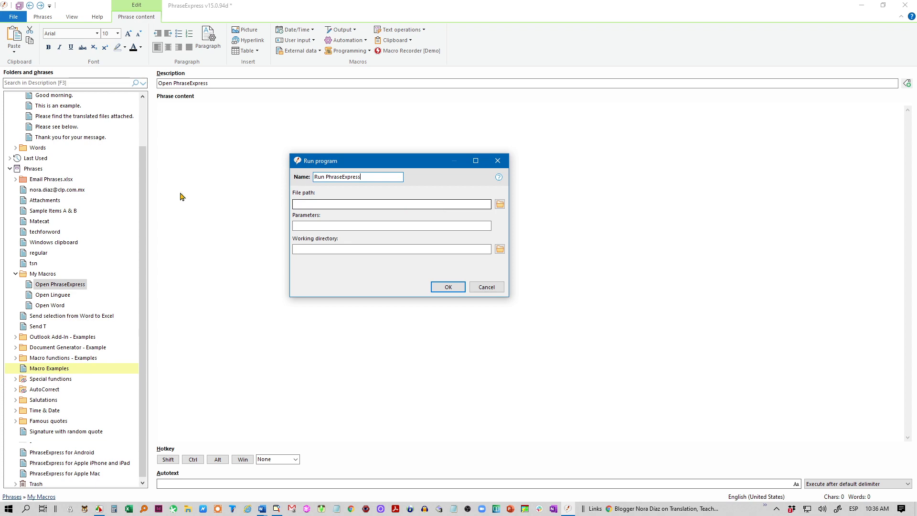
{"action": "left_click_drag", "start_coordinate": [0, 206], "coordinate": [533, 120]}
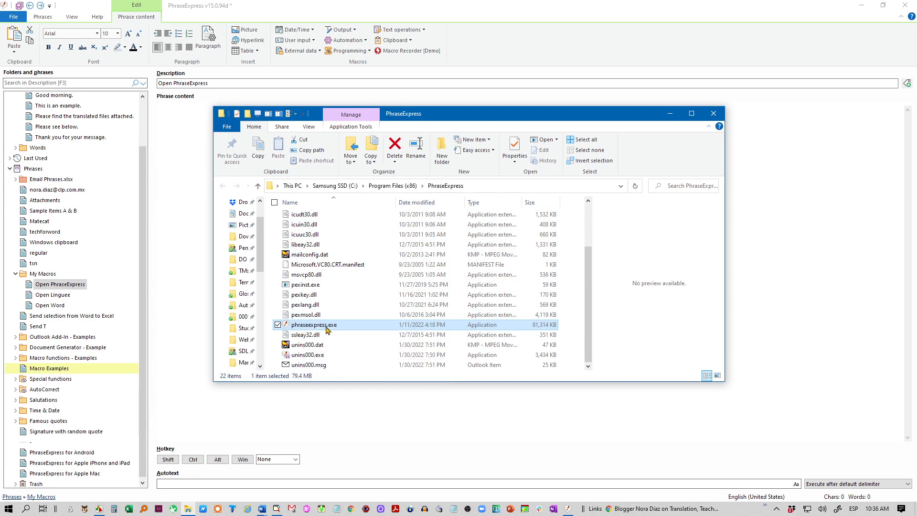
{"action": "mouse_move", "coordinate": [333, 329]}
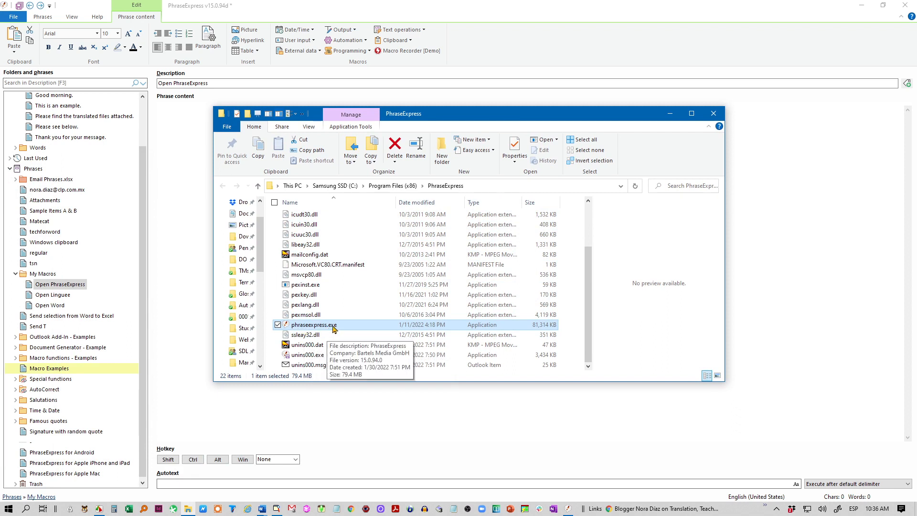
{"action": "left_click", "coordinate": [334, 329]}
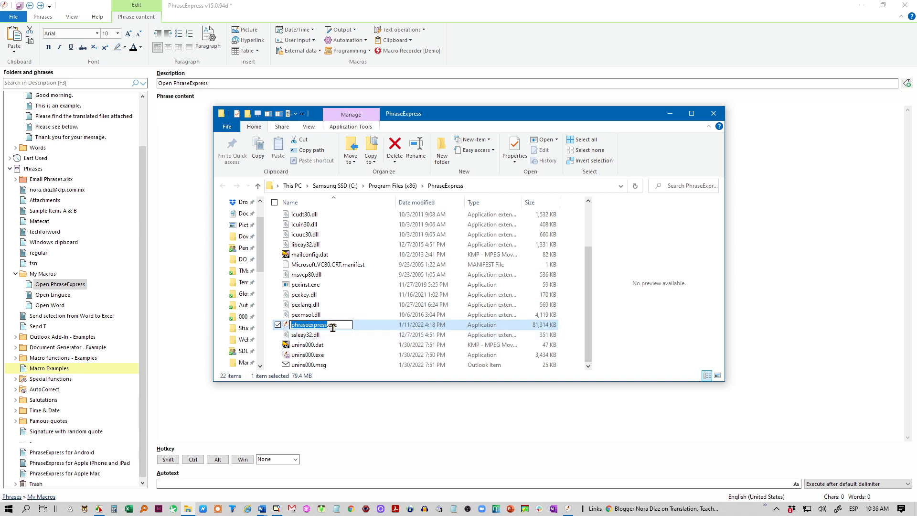
{"action": "key", "text": "Escape"}
{"action": "left_click", "coordinate": [489, 187]}
{"action": "key", "text": "ctrl+c"}
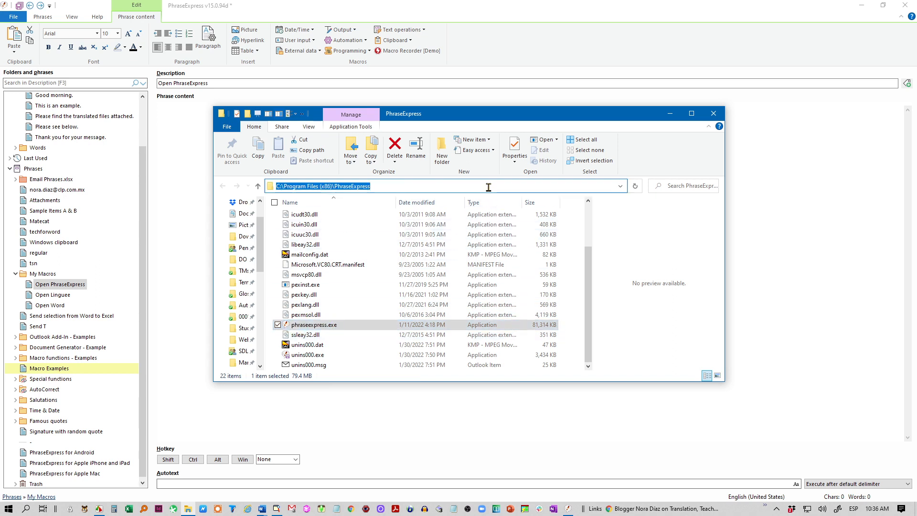
{"action": "left_click", "coordinate": [176, 155]}
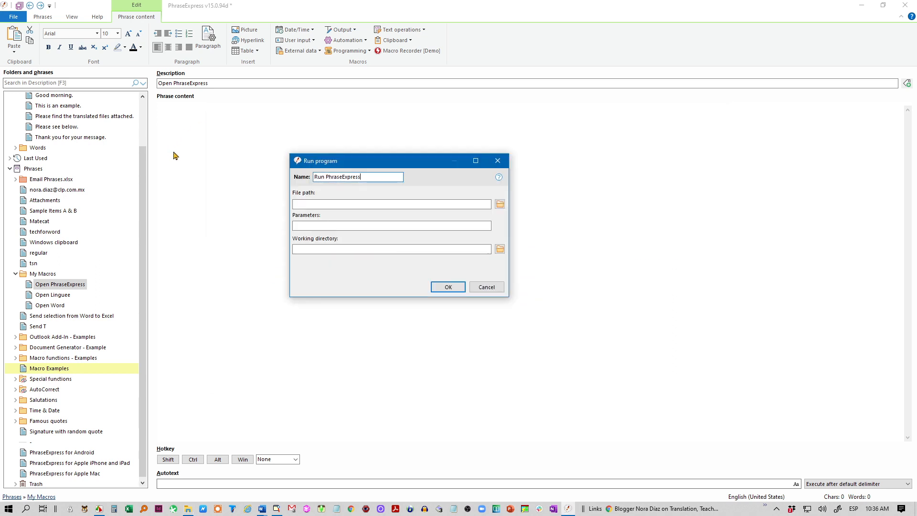
- Paste the folder path as the macro's file path, extend it towards phraseexpress.exe, and confirm the macro
{"action": "left_click", "coordinate": [337, 204]}
{"action": "key", "text": "ctrl+v"}
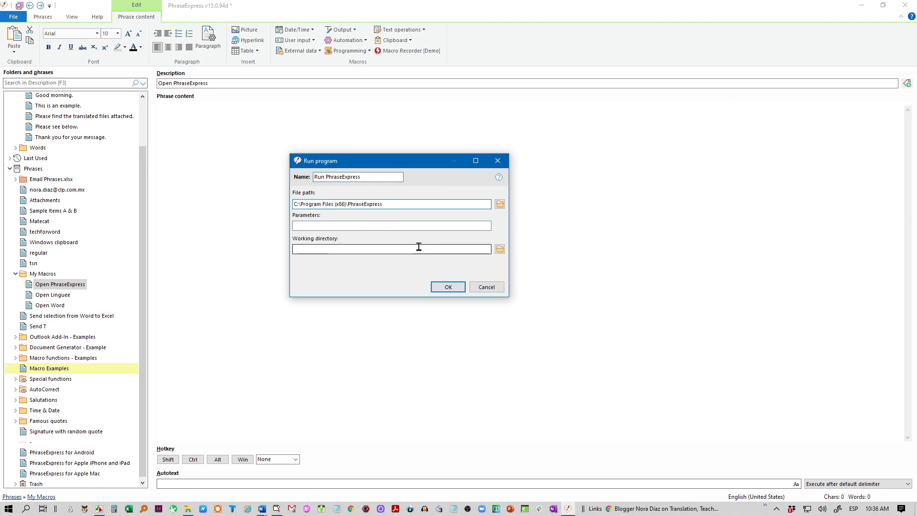
{"action": "type", "text": "\\phraseexpress.exe"}
{"action": "left_click", "coordinate": [457, 288]}
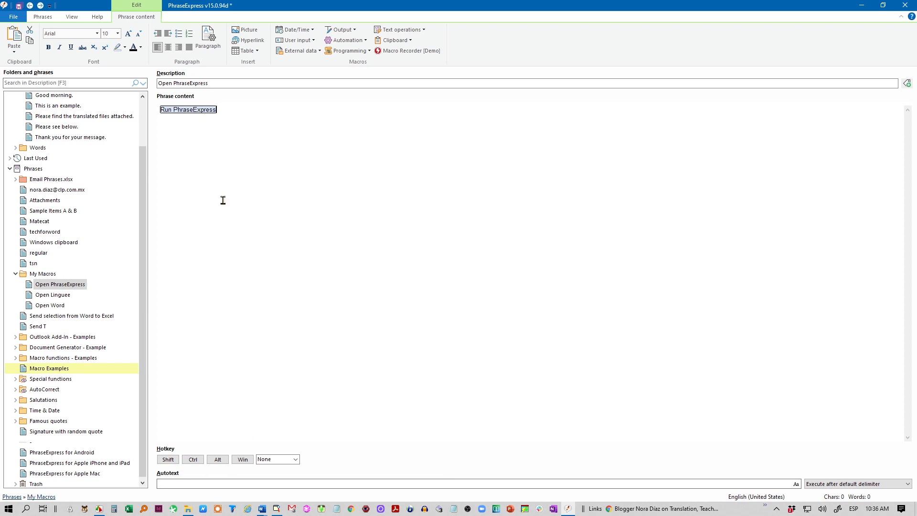
- Assign the hotkey Ctrl+Alt+P to the Open PhraseExpress phrase
{"action": "left_click", "coordinate": [186, 483]}
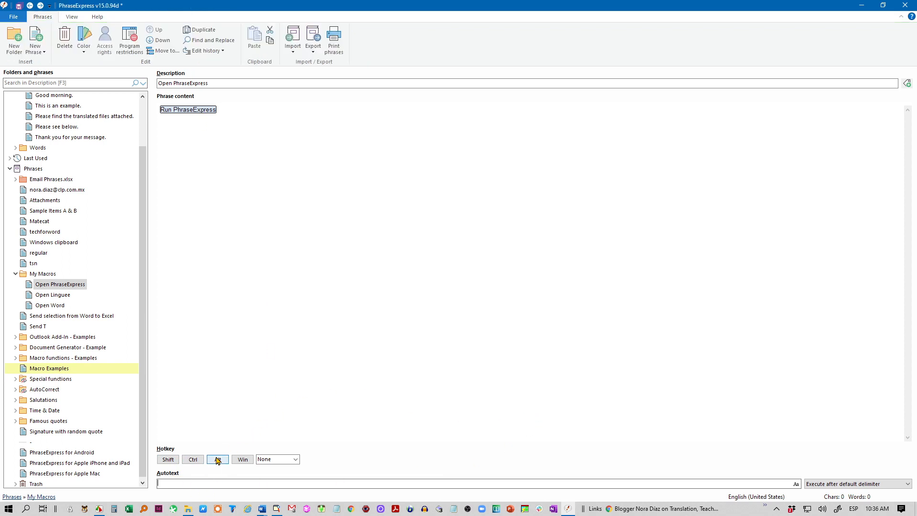
{"action": "left_click", "coordinate": [193, 460]}
{"action": "left_click", "coordinate": [217, 460]}
{"action": "key", "text": "p"}
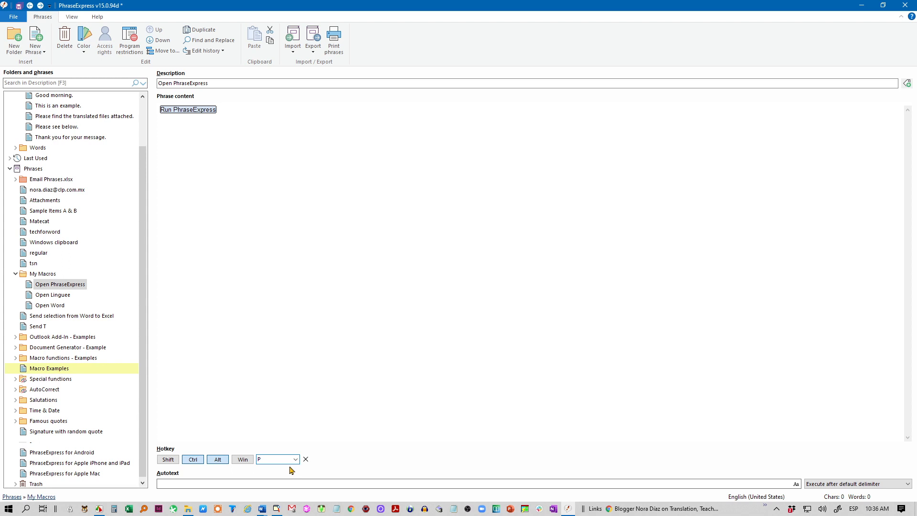
- Save the phrase library and close the PhraseExpress window
{"action": "left_click", "coordinate": [19, 5]}
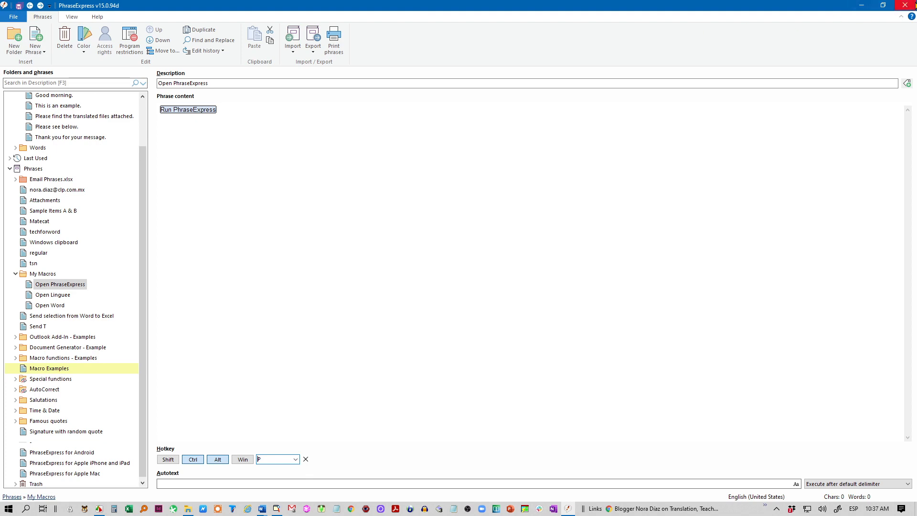
{"action": "left_click", "coordinate": [905, 4]}
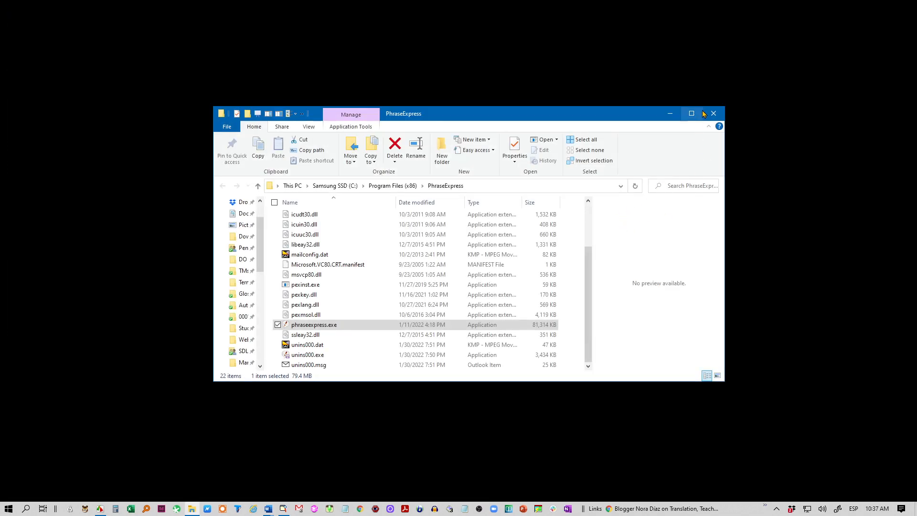
- Close File Explorer and test the Ctrl+Alt+P hotkey to reopen PhraseExpress
{"action": "left_click", "coordinate": [713, 115]}
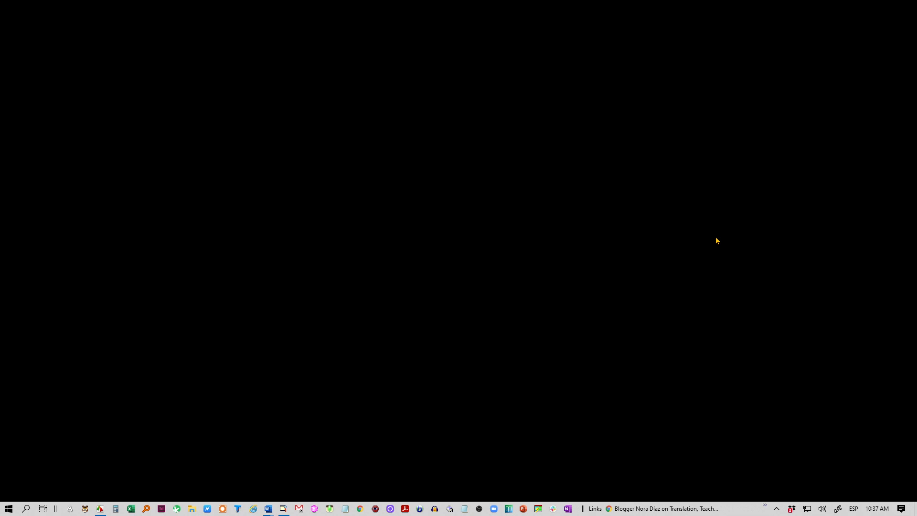
{"action": "key", "text": "ctrl+alt+p"}
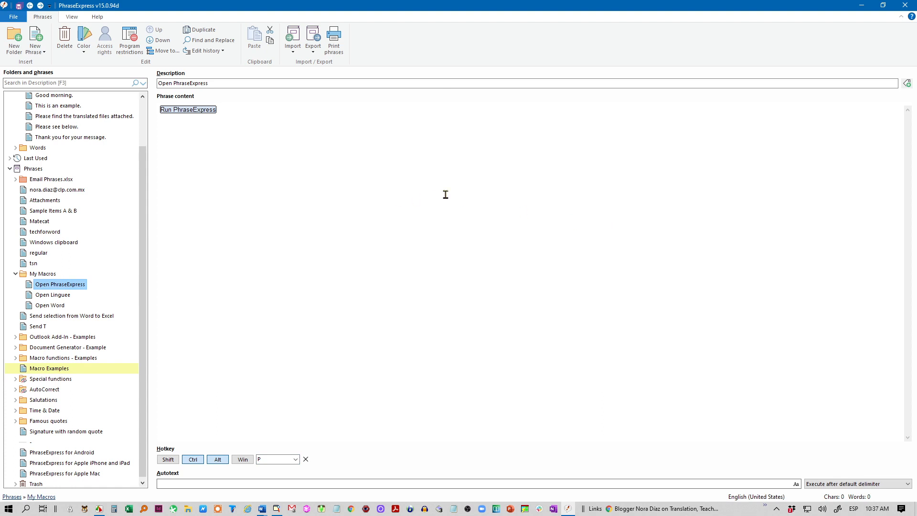
- Review the existing Open Word and Open Linguee macros, including the Linguee web page macro settings
{"action": "left_click", "coordinate": [58, 308]}
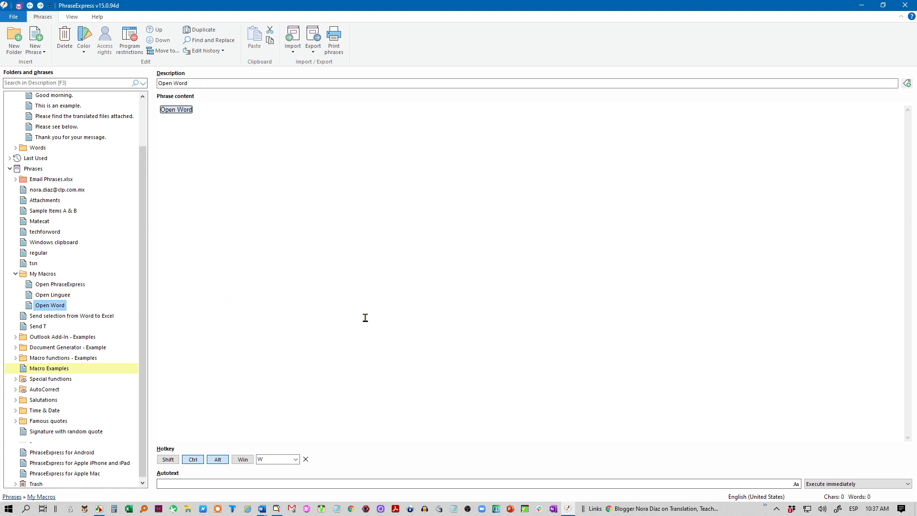
{"action": "mouse_move", "coordinate": [183, 114]}
{"action": "left_click", "coordinate": [53, 295]}
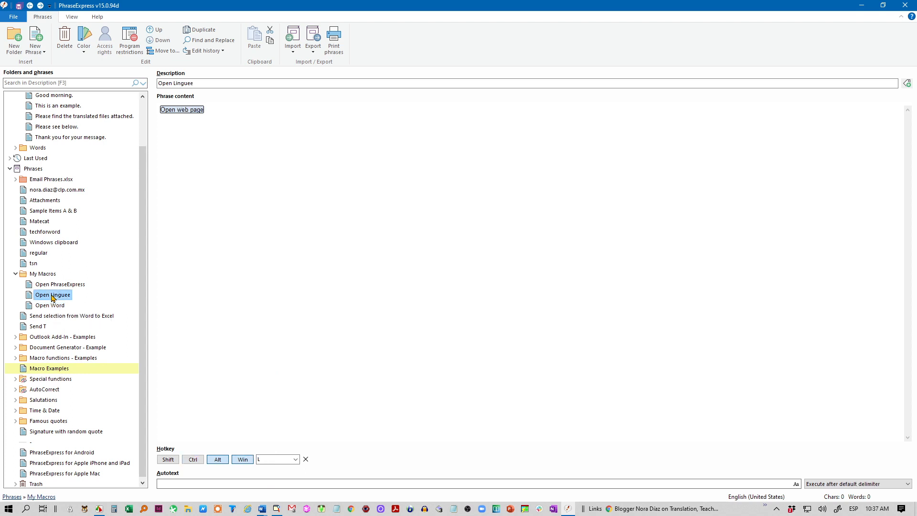
{"action": "double_click", "coordinate": [194, 112]}
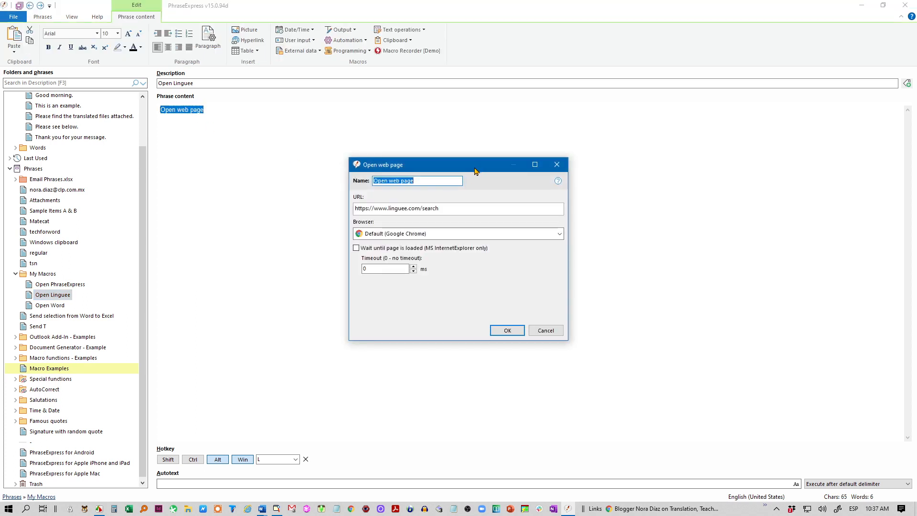
{"action": "left_click_drag", "start_coordinate": [479, 169], "coordinate": [376, 144]}
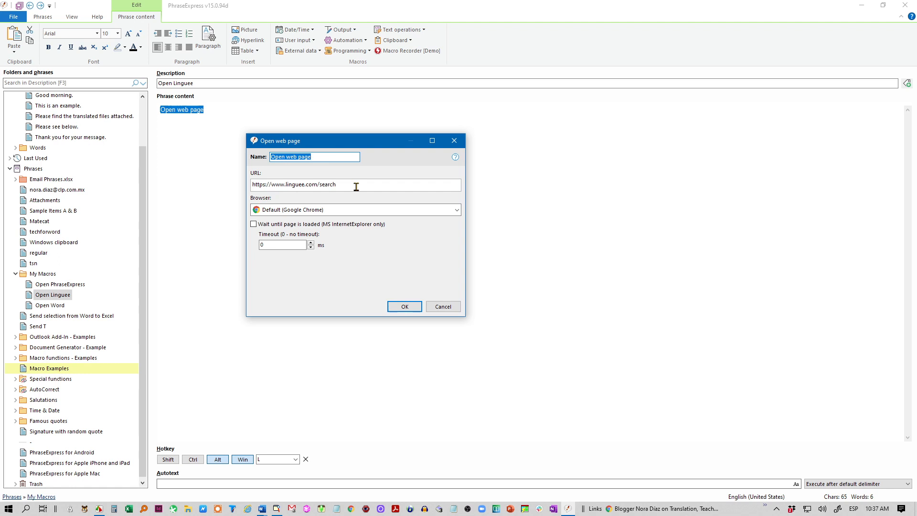
{"action": "left_click", "coordinate": [406, 306]}
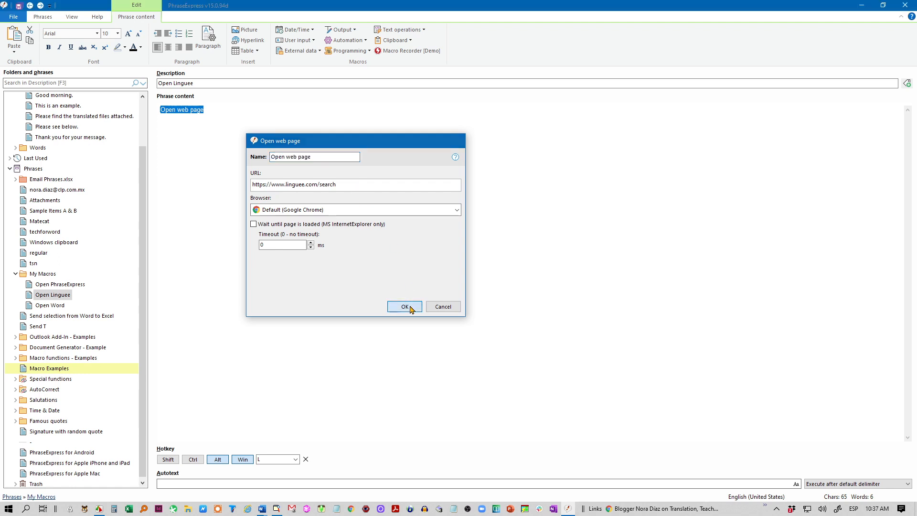